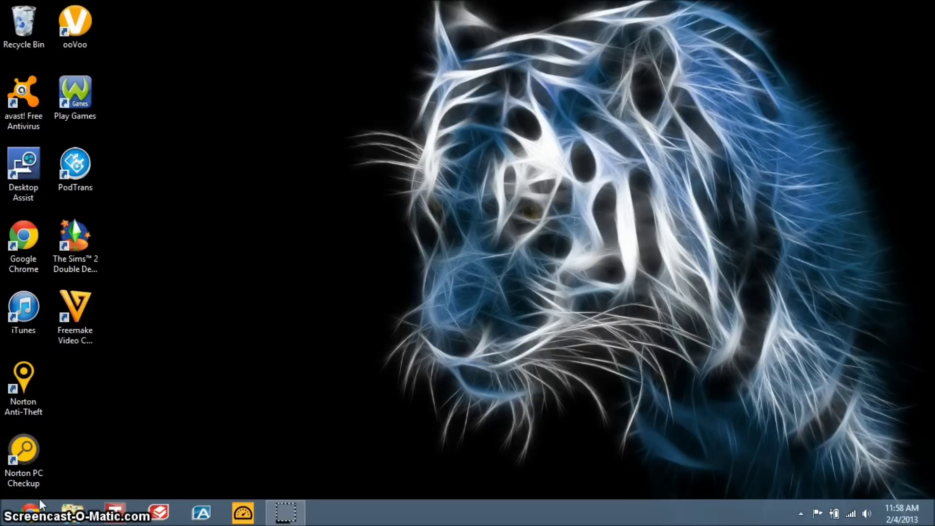
# - Load google.com in Chrome from the address bar
pyautogui.click(31, 513)
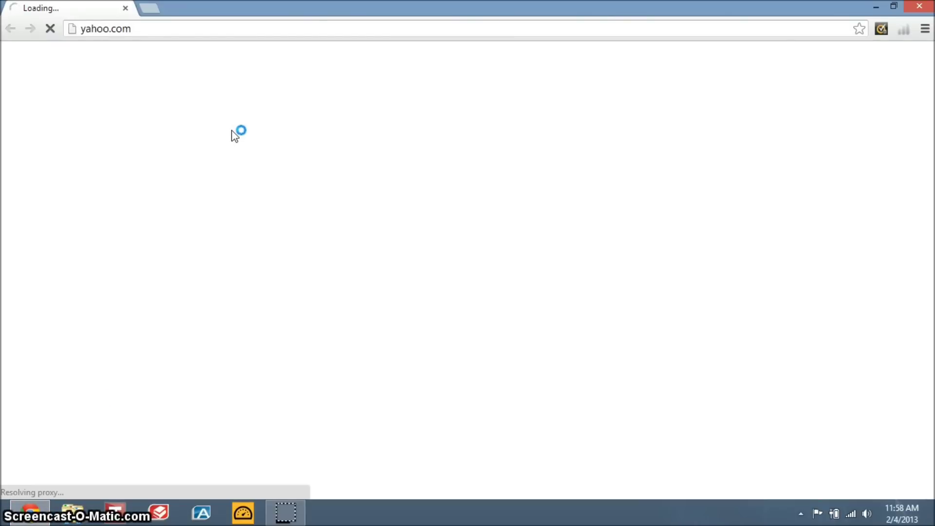
pyautogui.click(261, 29)
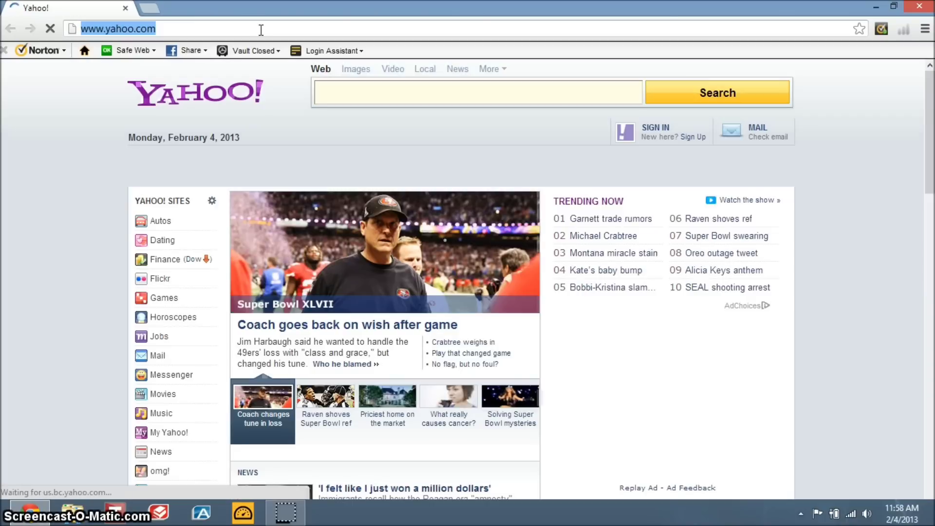
pyautogui.write('google')
pyautogui.press('Return')
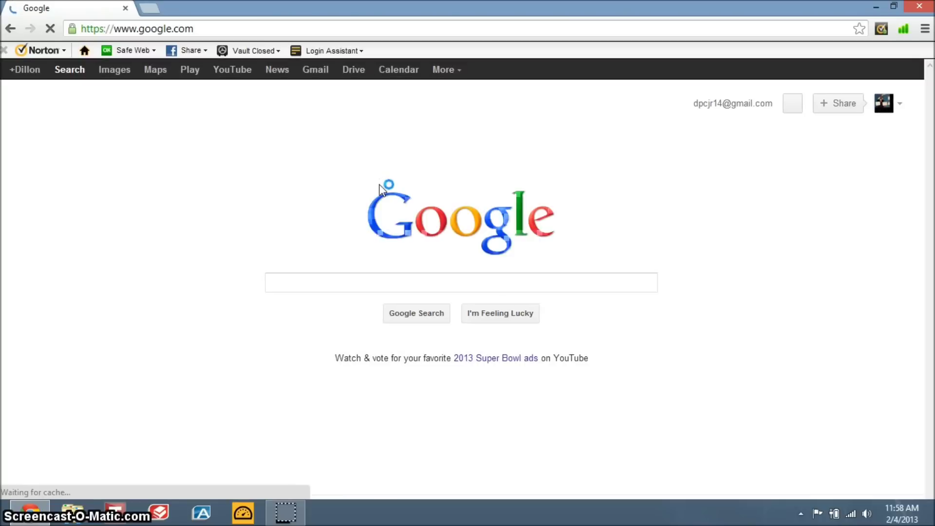
# - Search Google for 'podtrans' and open iMobie's PodTrans result
pyautogui.click(320, 286)
pyautogui.write('podte')
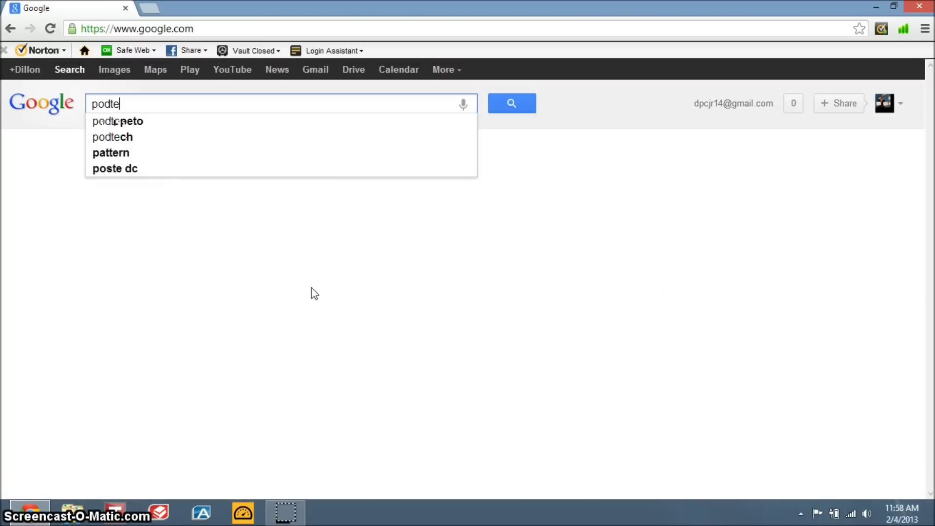
pyautogui.press('BackSpace')
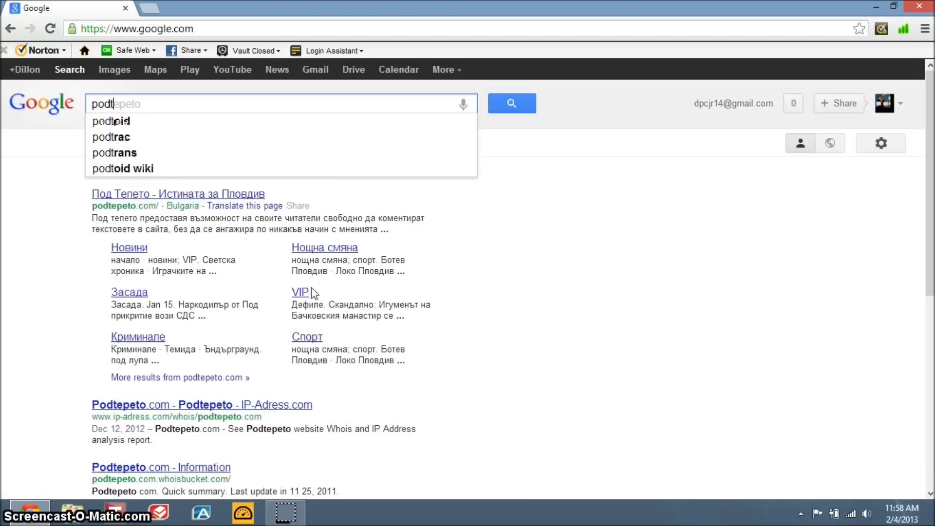
pyautogui.write('rans')
pyautogui.press('Return')
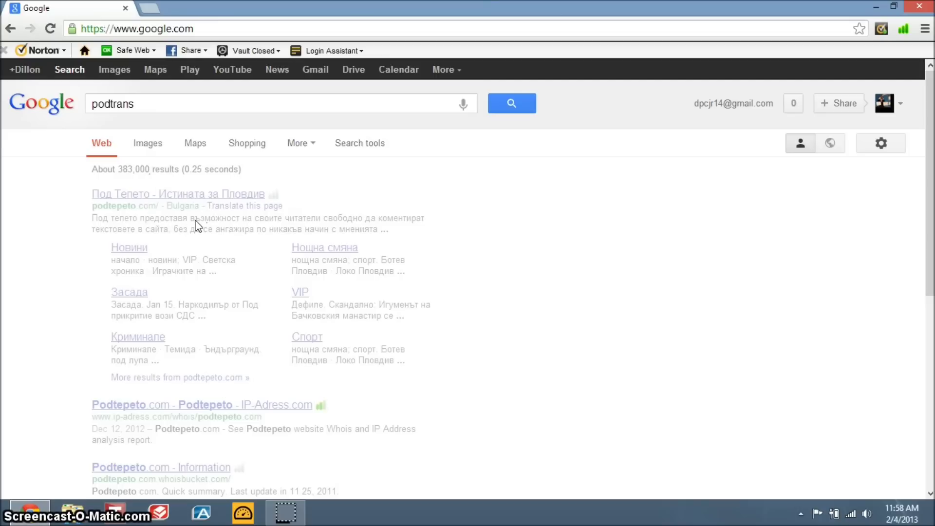
pyautogui.click(198, 107)
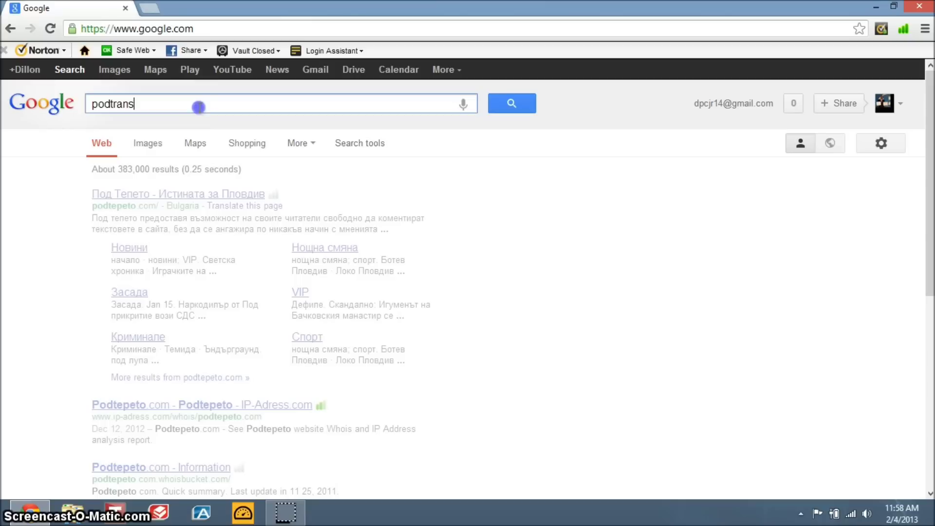
pyautogui.press('Return')
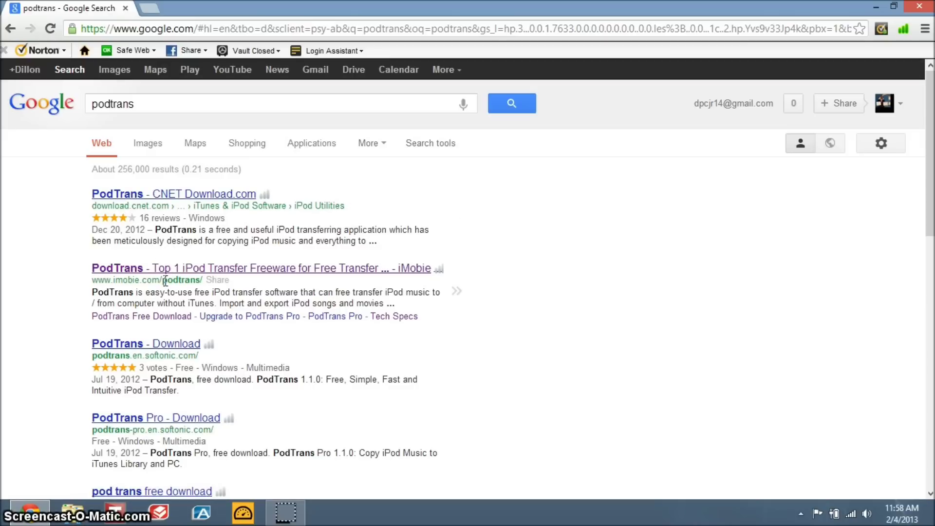
pyautogui.moveTo(181, 280); pyautogui.dragTo(115, 280)
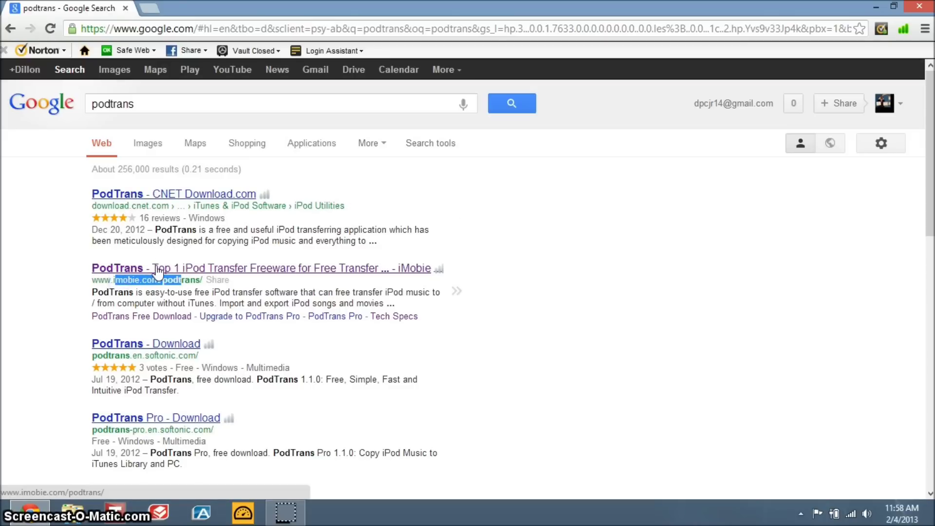
pyautogui.click(157, 269)
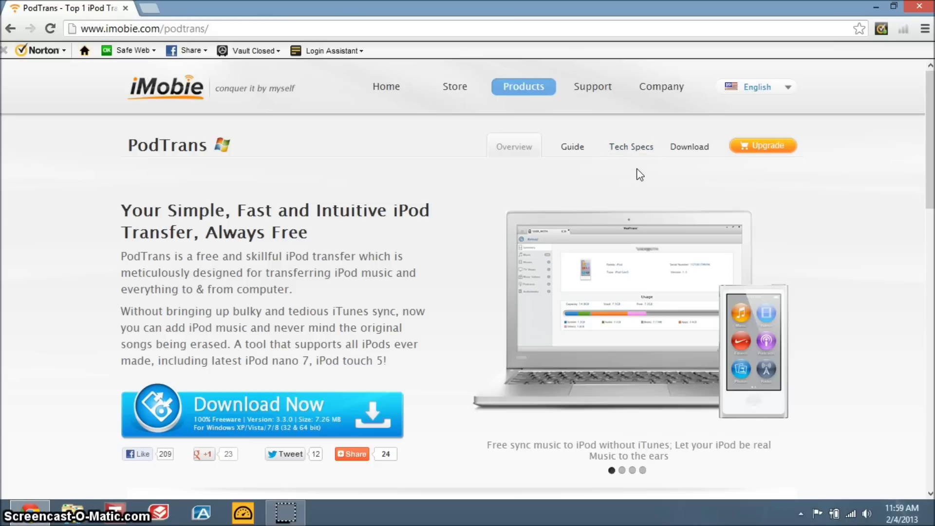
# - Review PodTrans Tech Specs, including supported systems and file types, then close Chrome
pyautogui.click(641, 150)
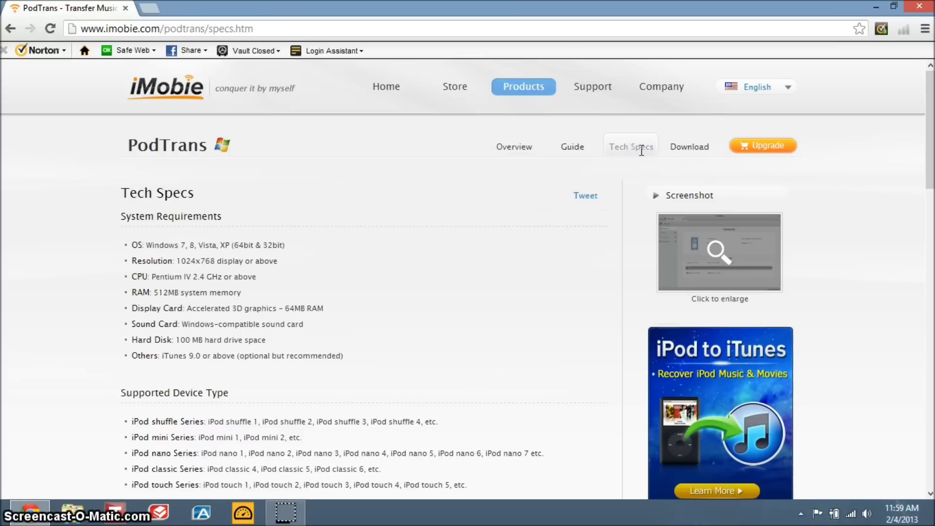
pyautogui.scroll(-2, 287, 187)
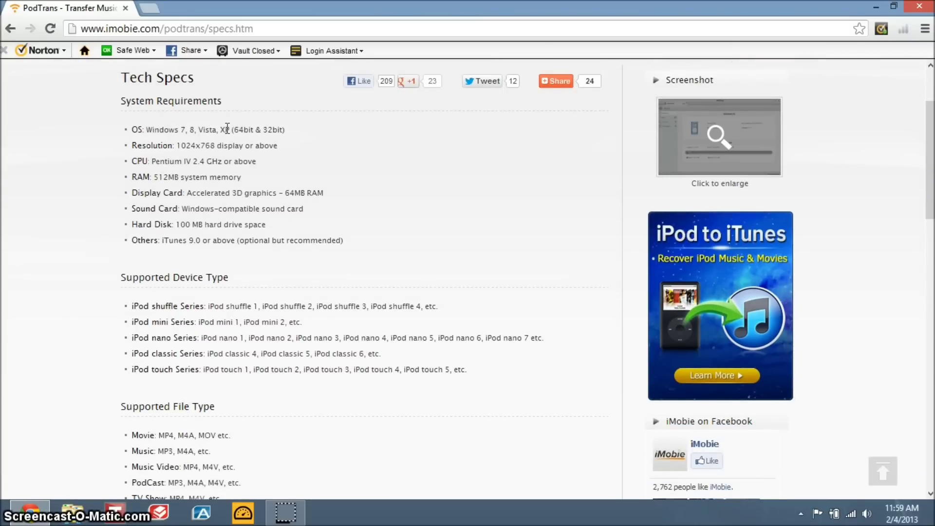
pyautogui.moveTo(227, 129); pyautogui.dragTo(195, 129)
pyautogui.click(228, 145)
pyautogui.scroll(-4, 412, 197)
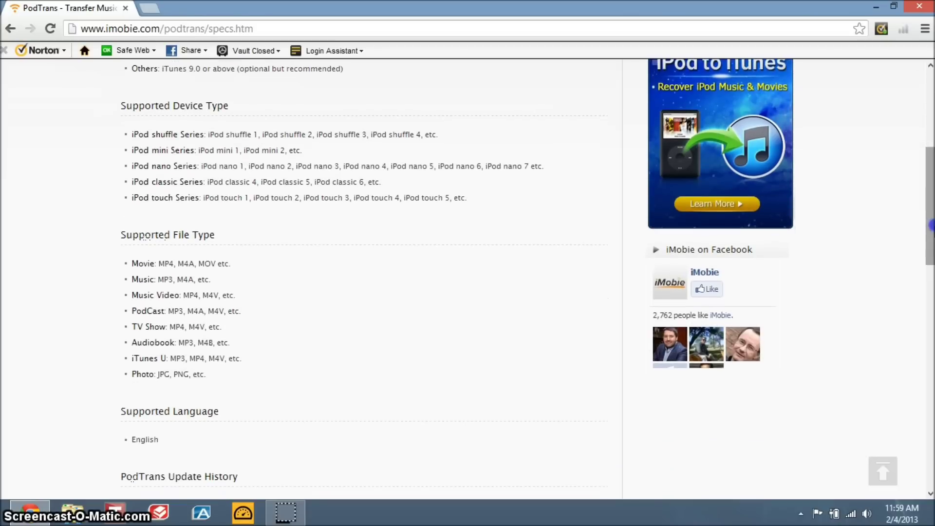
pyautogui.moveTo(129, 258); pyautogui.dragTo(303, 388)
pyautogui.click(303, 387)
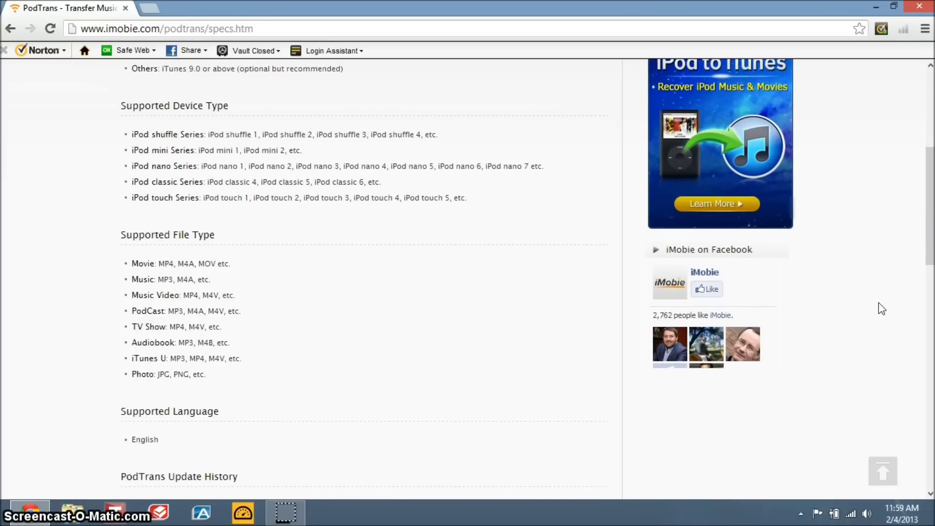
pyautogui.moveTo(930, 216); pyautogui.dragTo(931, 136)
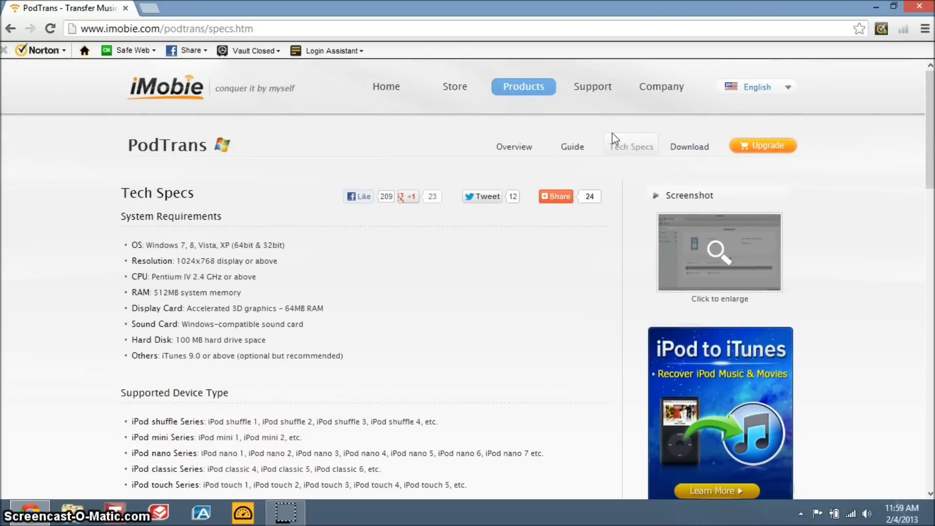
pyautogui.click(919, 6)
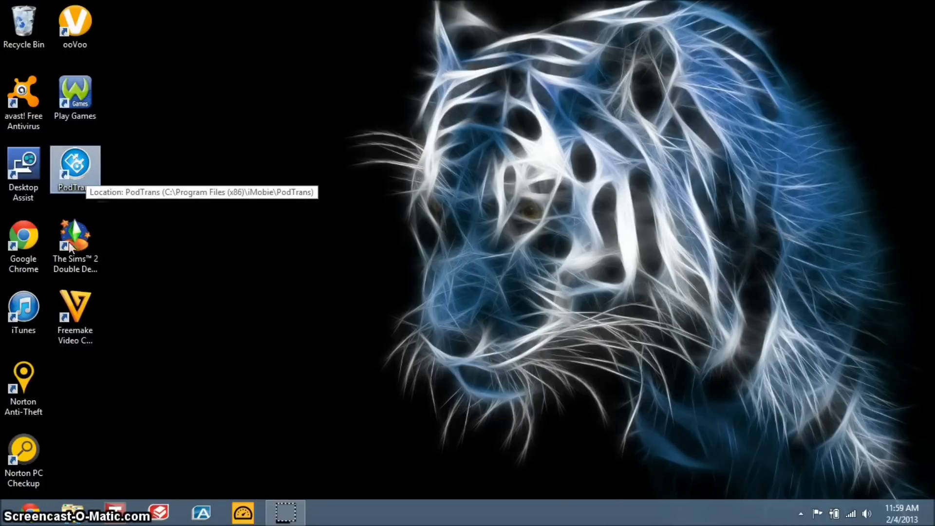
# - Launch PodTrans from the desktop shortcut to show the iPod Gen5 summary
pyautogui.doubleClick(93, 180)
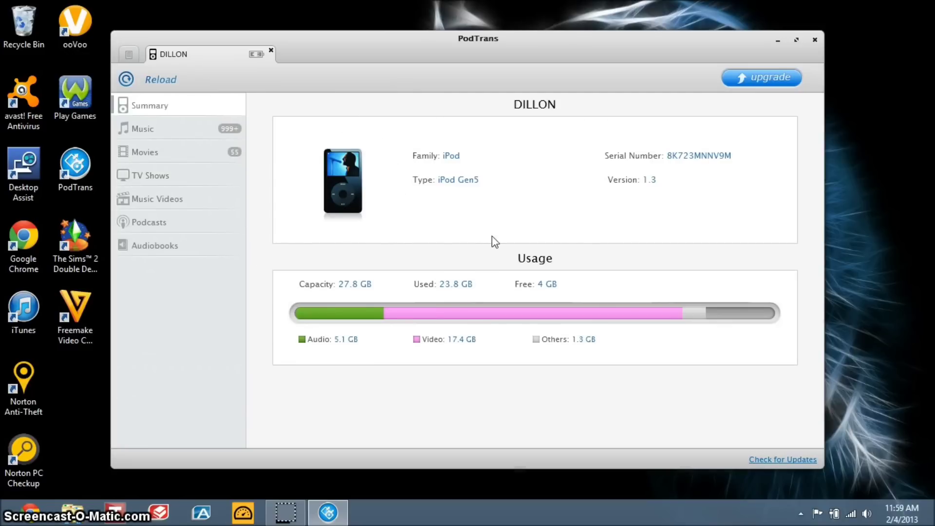
# - Open the iPod's 55-item Movies list and select Fight Club (641.14 MB)
pyautogui.click(215, 134)
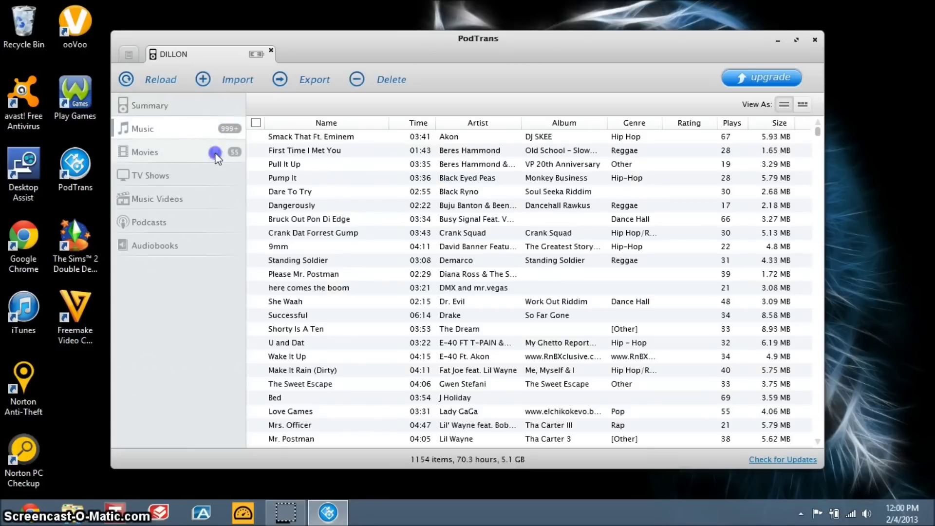
pyautogui.click(218, 158)
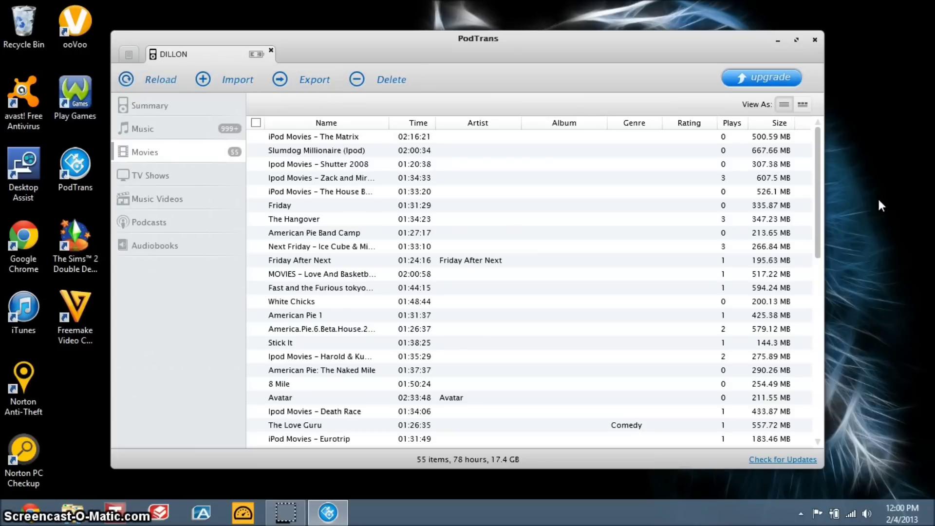
pyautogui.moveTo(819, 223); pyautogui.dragTo(816, 376)
pyautogui.click(360, 191)
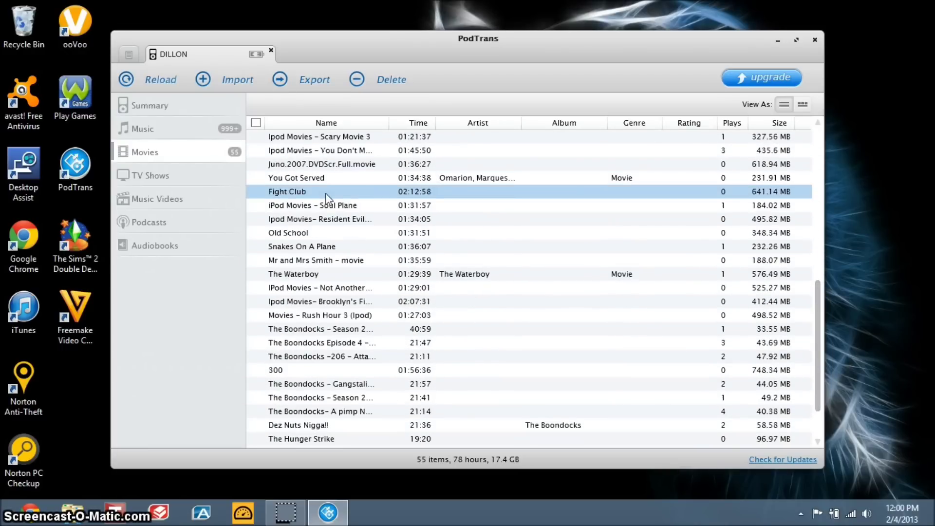
pyautogui.click(325, 197)
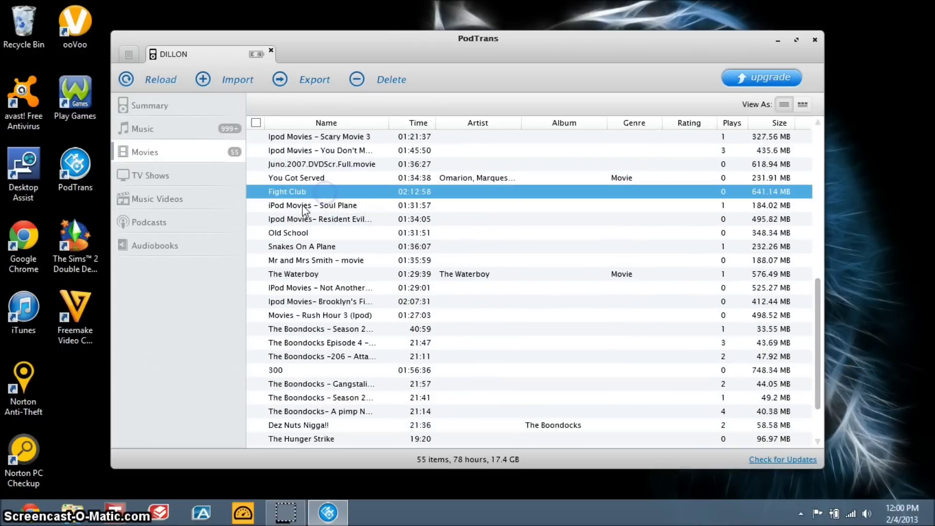
# - Export Fight Club to Libraries > Videos > My Videos
pyautogui.click(304, 88)
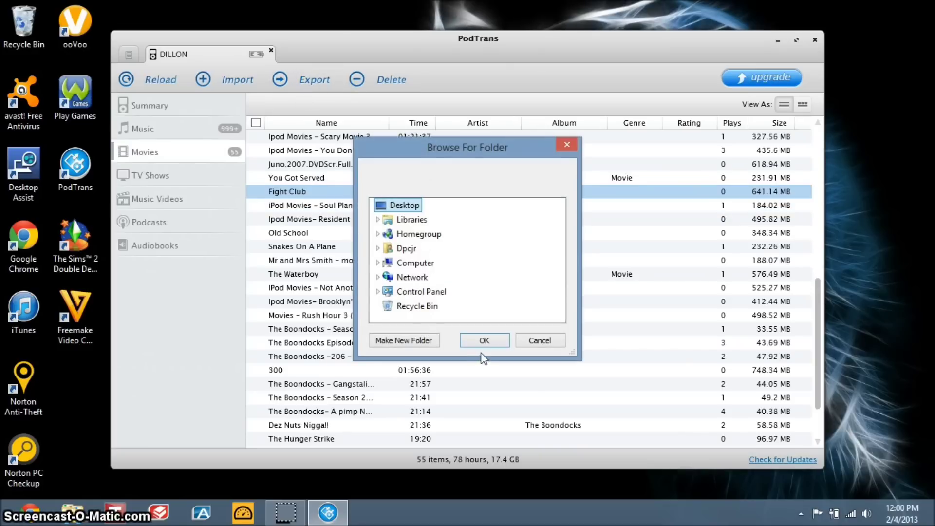
pyautogui.click(377, 220)
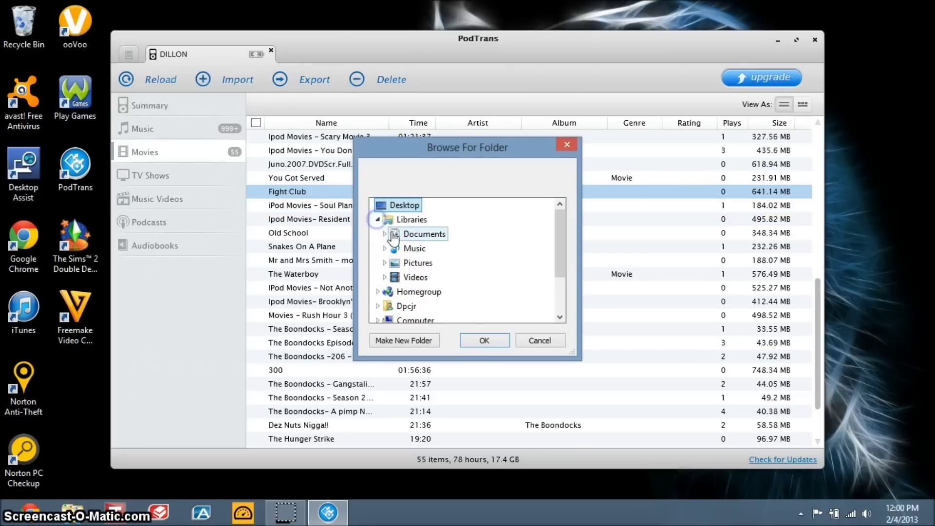
pyautogui.click(385, 278)
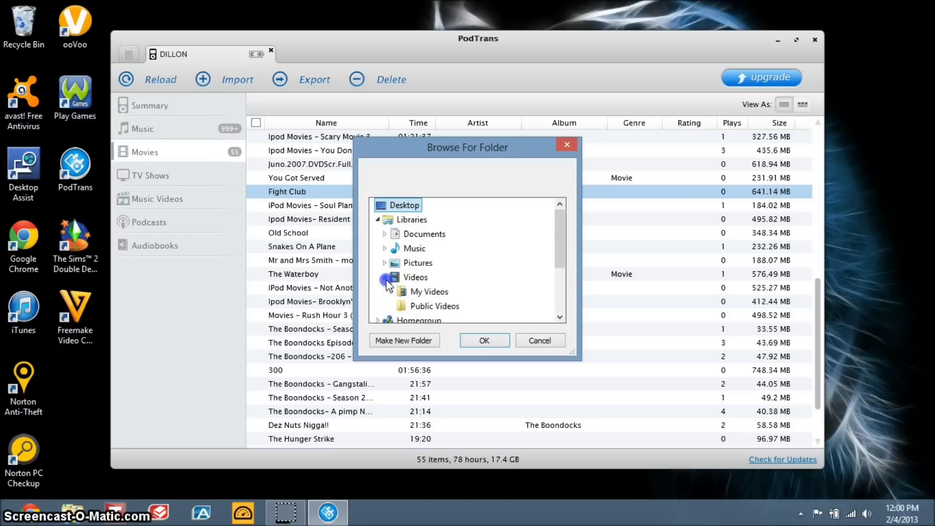
pyautogui.doubleClick(431, 292)
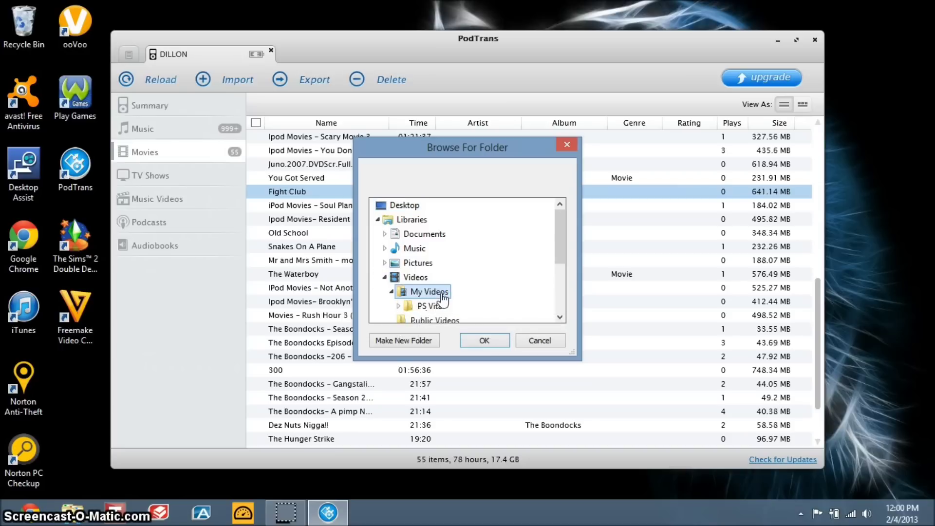
pyautogui.click(495, 338)
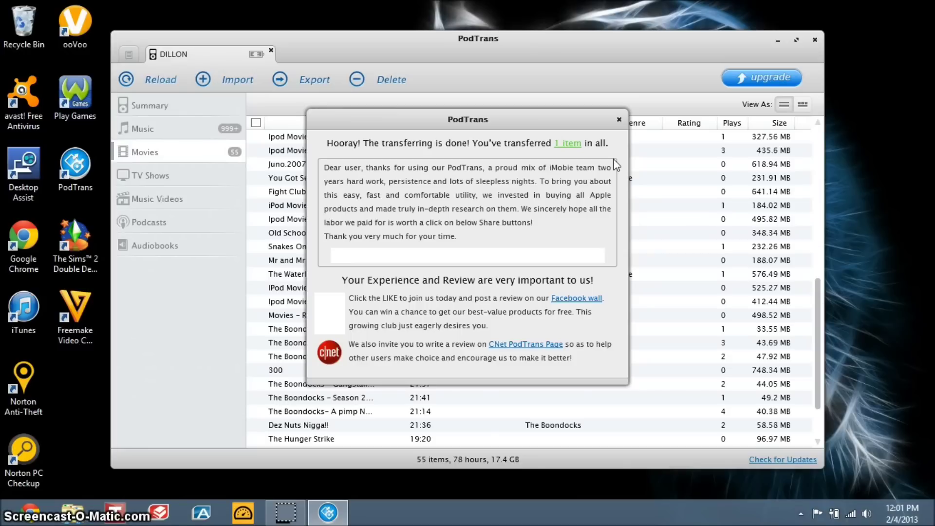
# - Dismiss the 'transferring is done' message once Fight Club finishes exporting
pyautogui.click(619, 120)
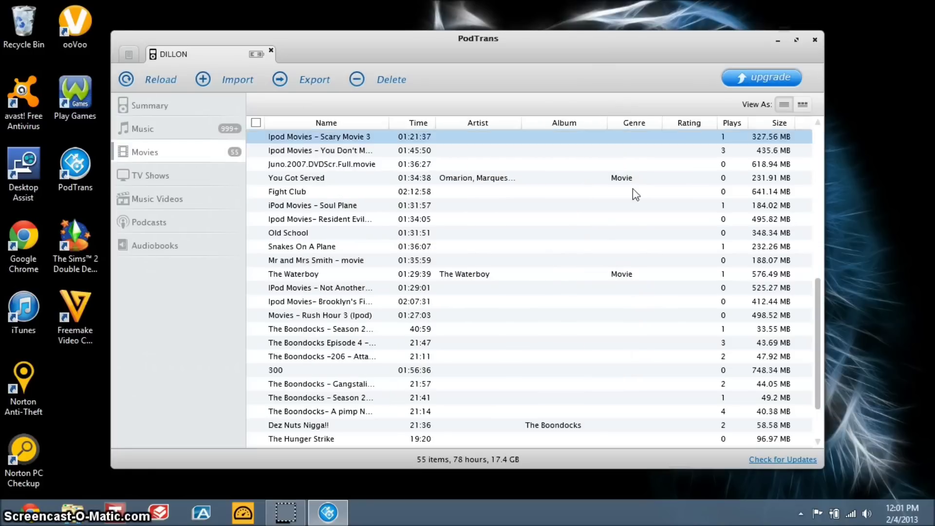
pyautogui.moveTo(635, 191); pyautogui.dragTo(305, 192)
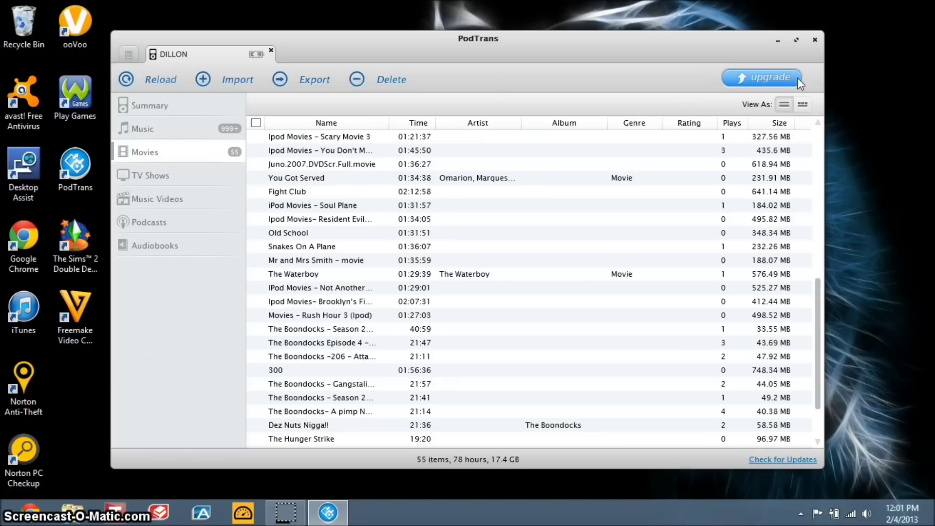
# - Close the PodTrans window
pyautogui.click(816, 39)
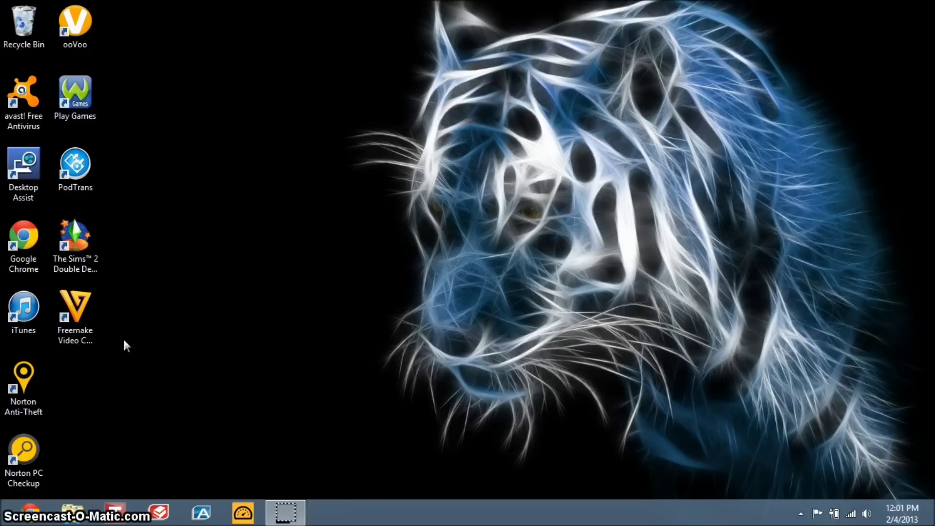
# - Open the Videos library in File Explorer and right-click the 641 MB Fight Club MP4
pyautogui.click(79, 513)
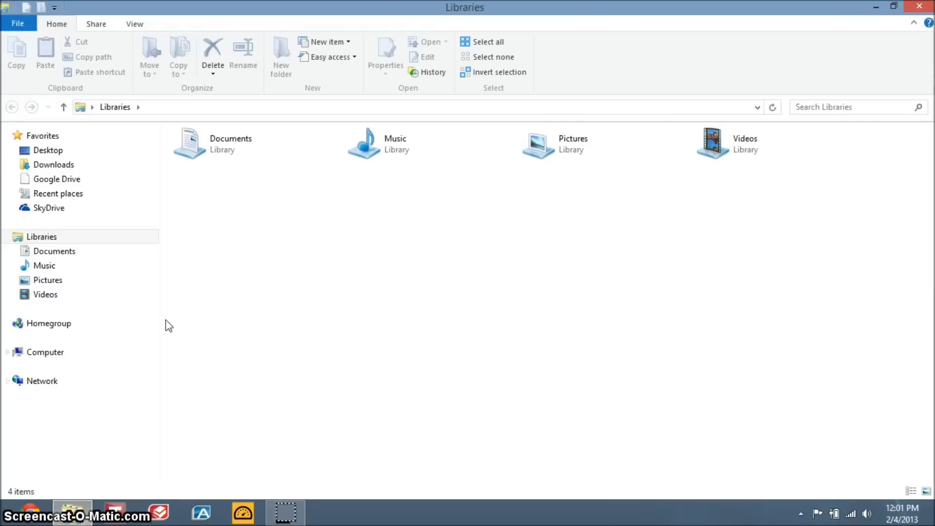
pyautogui.doubleClick(758, 140)
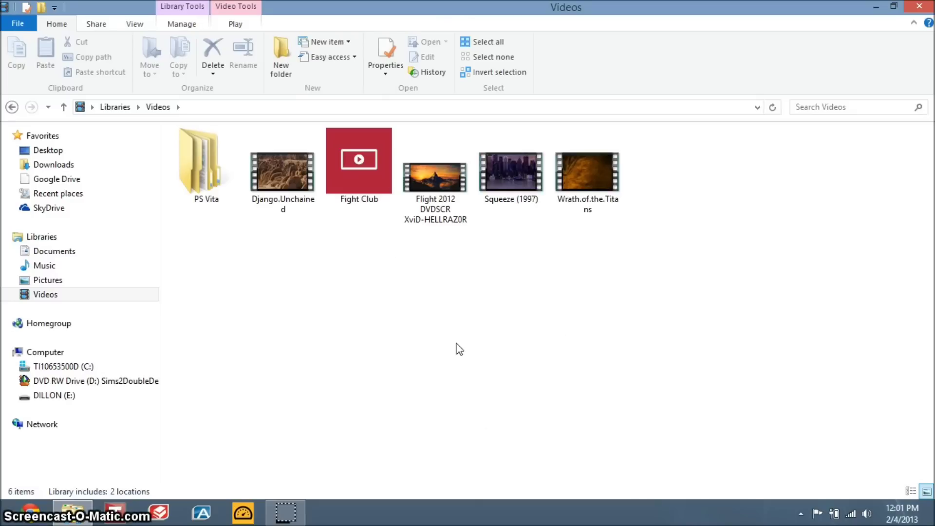
pyautogui.click(371, 155)
pyautogui.rightClick(371, 155)
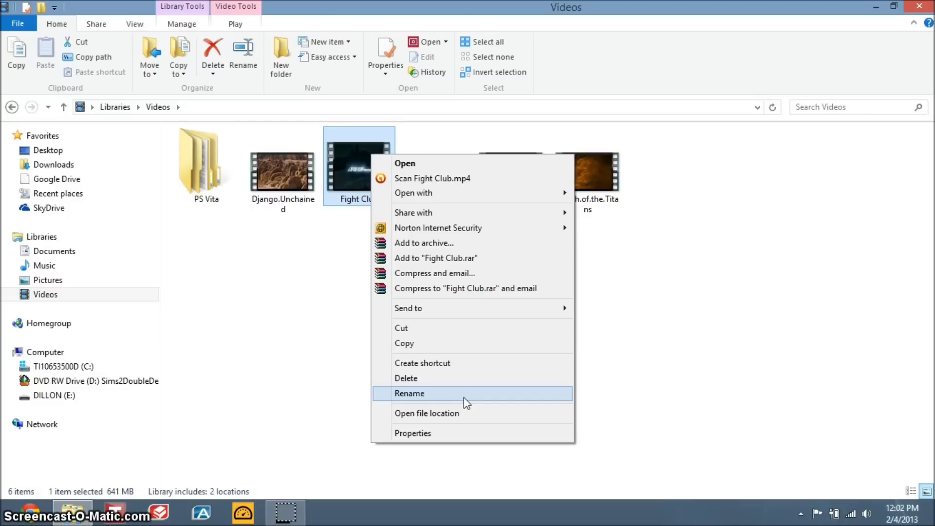
pyautogui.click(431, 433)
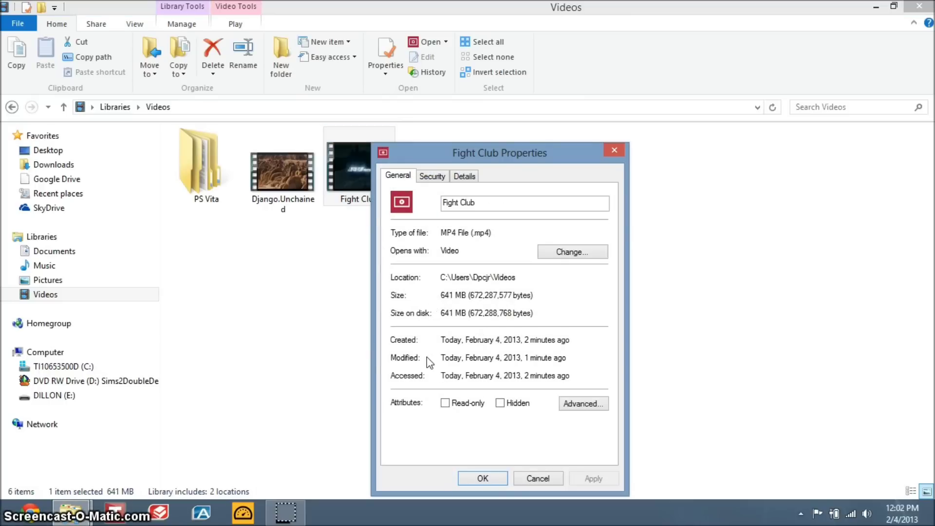
pyautogui.click(441, 177)
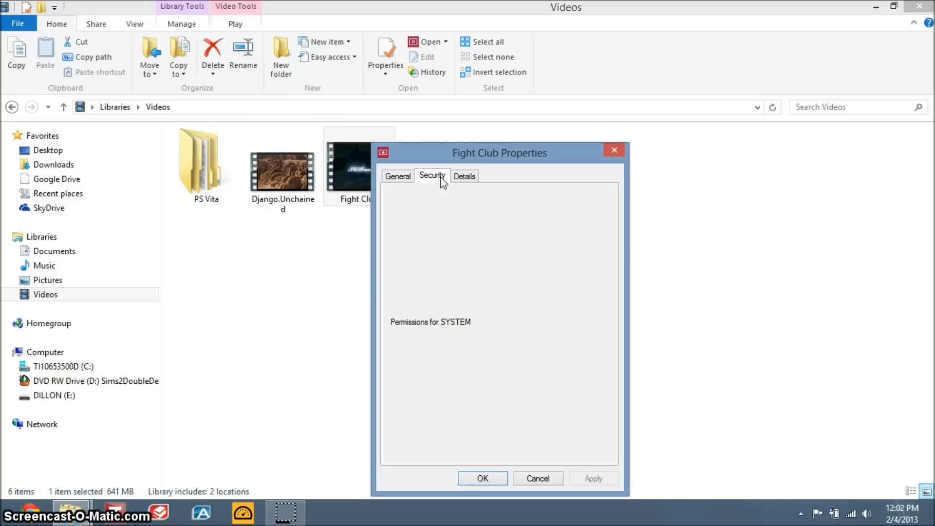
pyautogui.click(407, 181)
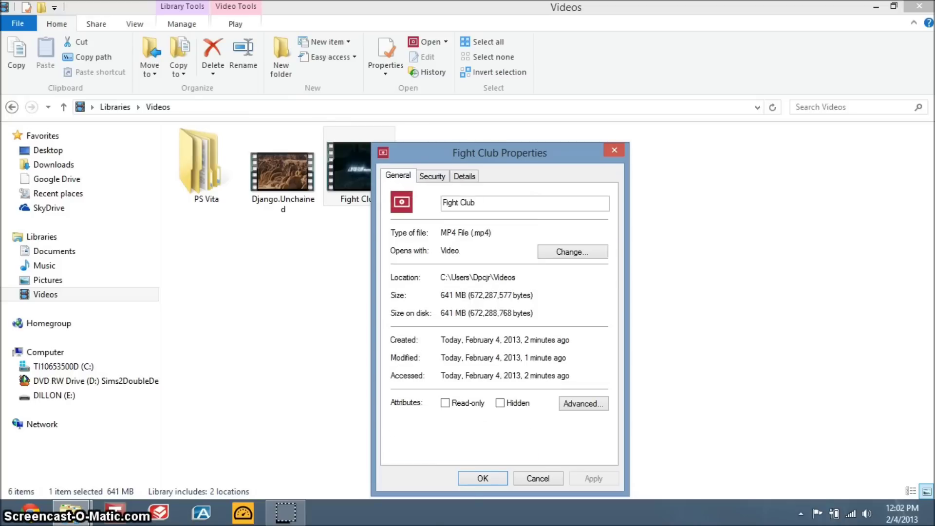
pyautogui.click(480, 478)
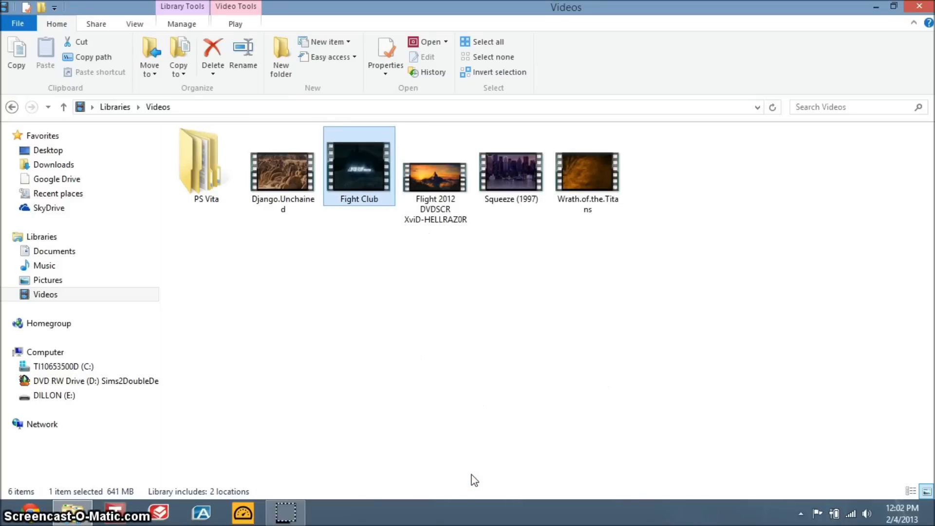